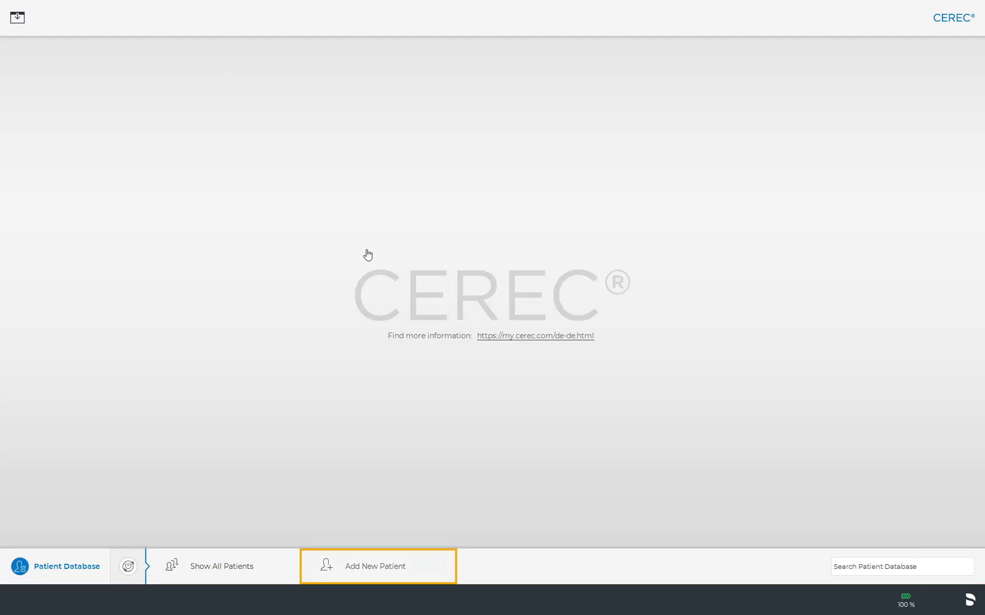
Step: Start a new patient record from the CEREC start screen
left_click(411, 564)
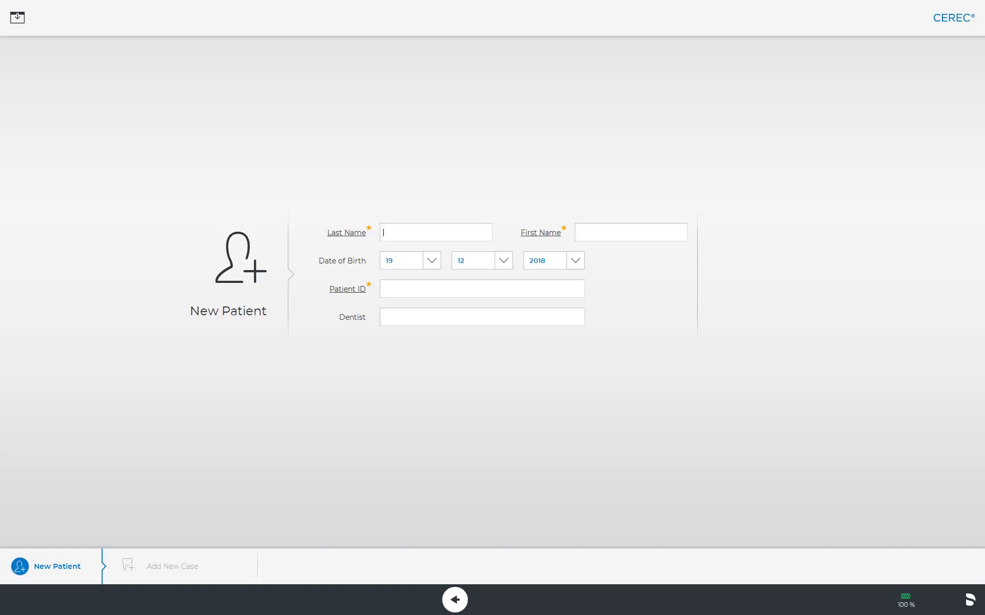
Step: Enter the patient's last and first name, birth year 2014 and the dentist, then start a new case
type("Patient")
key("Tab")
type("Alpha")
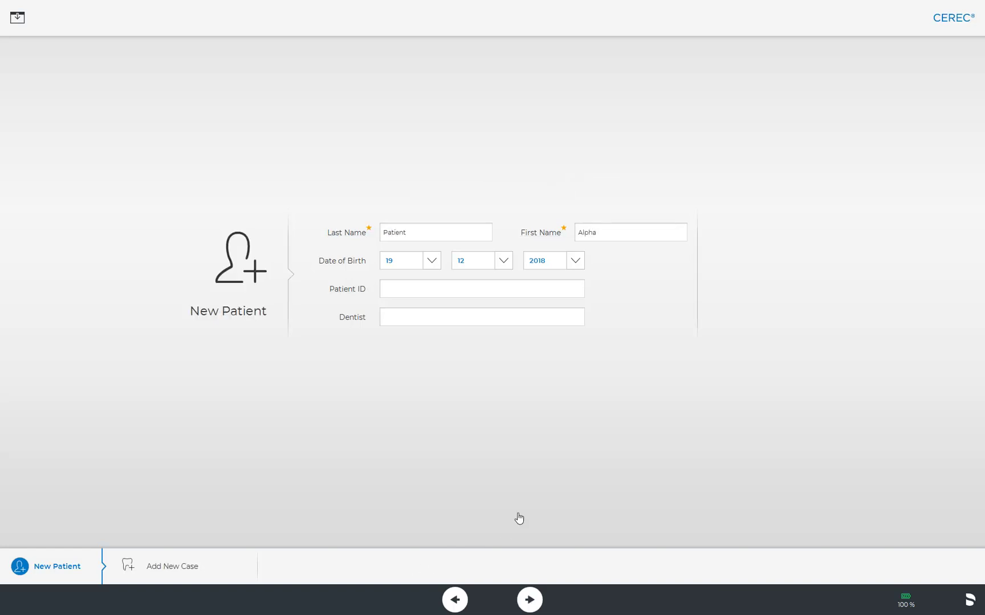
left_click(576, 261)
left_click(535, 366)
type("Dentsply Sirona")
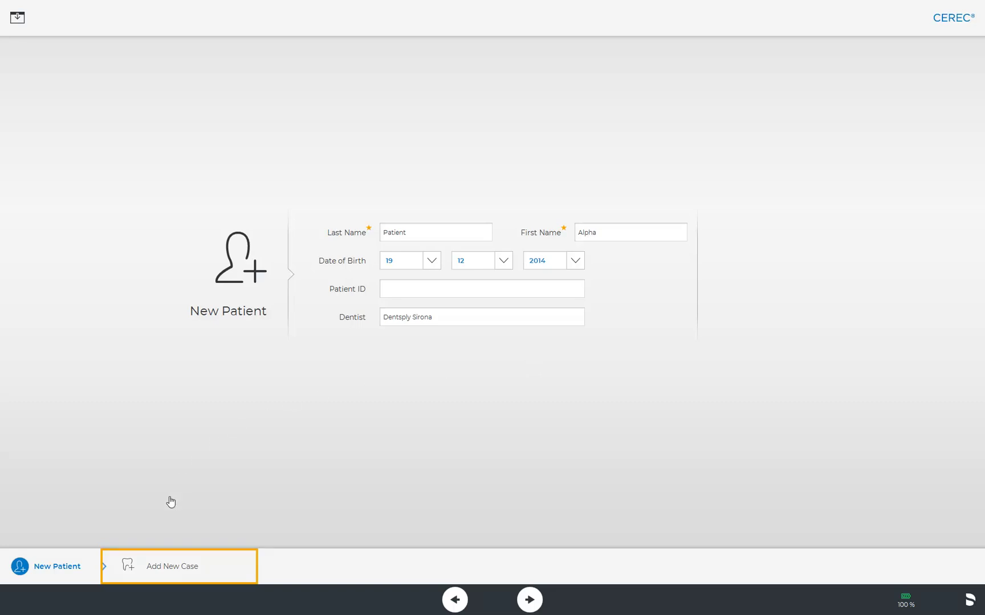
left_click(157, 576)
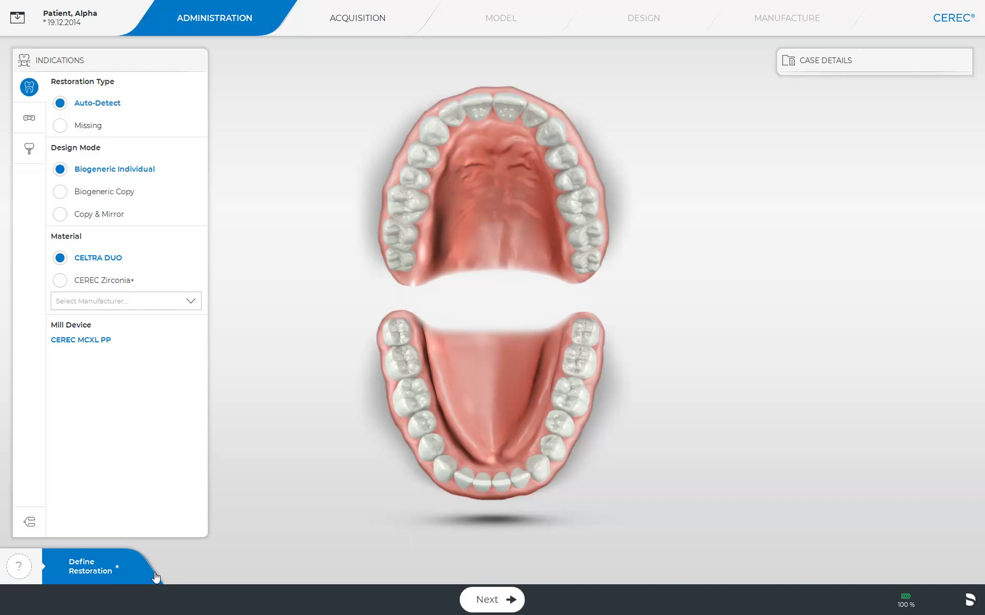
Step: Define the restoration on lower tooth 35 and proceed to acquisition
left_click(561, 430)
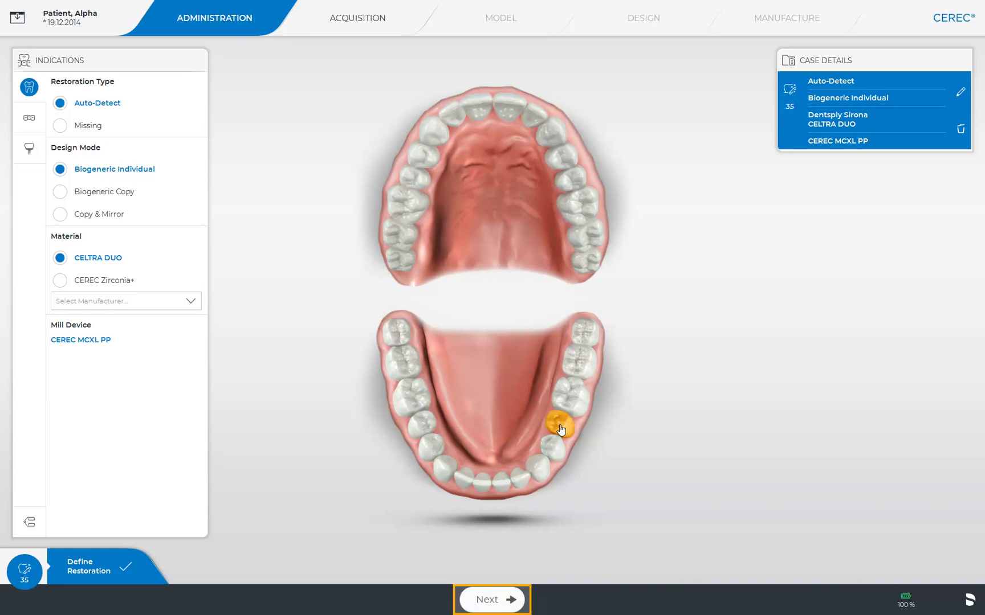
left_click(494, 601)
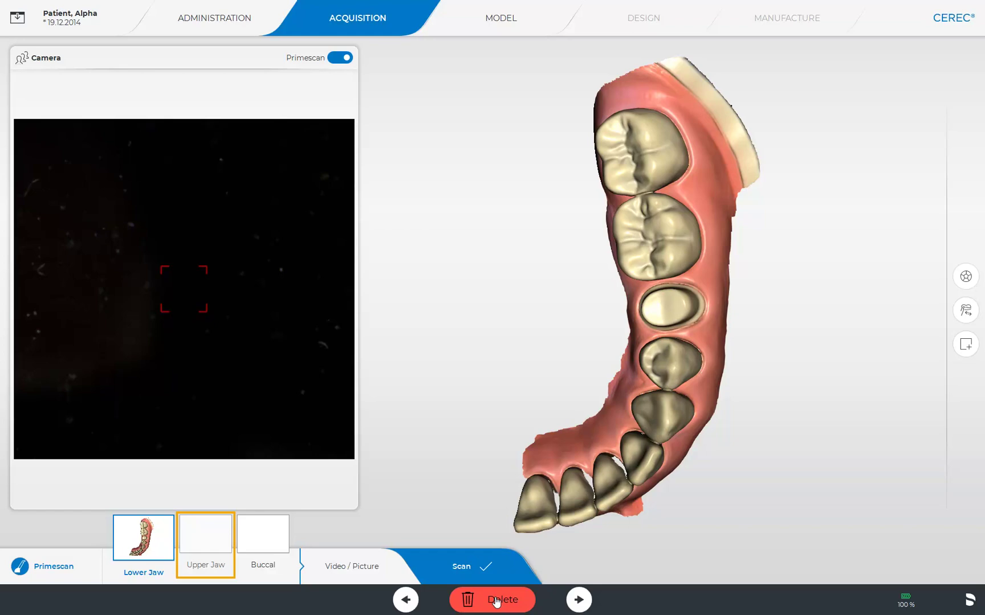
Step: Review the upper jaw and buccal bite scans, then build the model from all scans
left_click(209, 546)
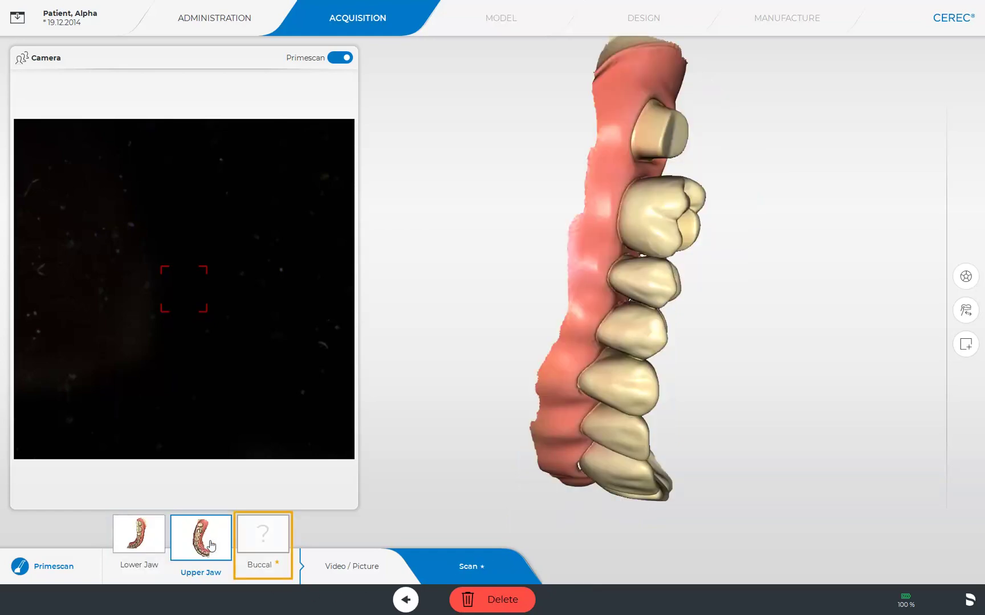
left_click(271, 537)
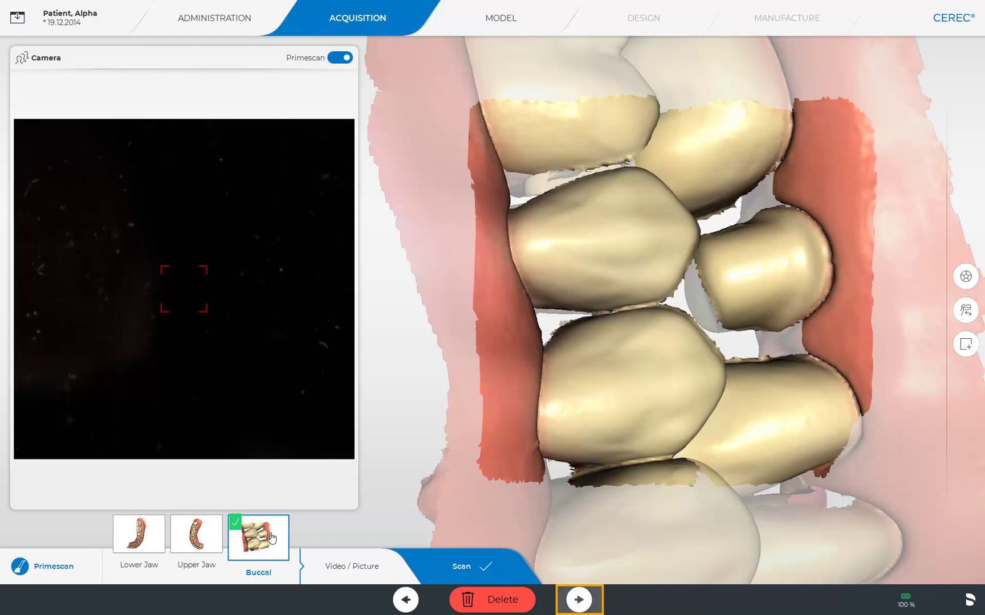
left_click(578, 600)
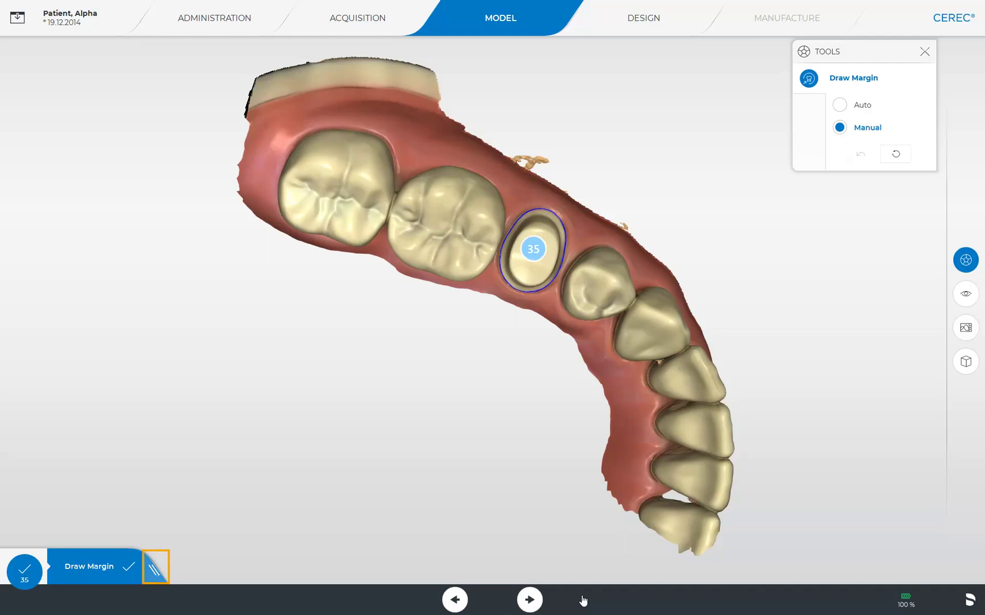
Step: Expand the full model workflow and return to the Set Model Axis step
left_click(154, 573)
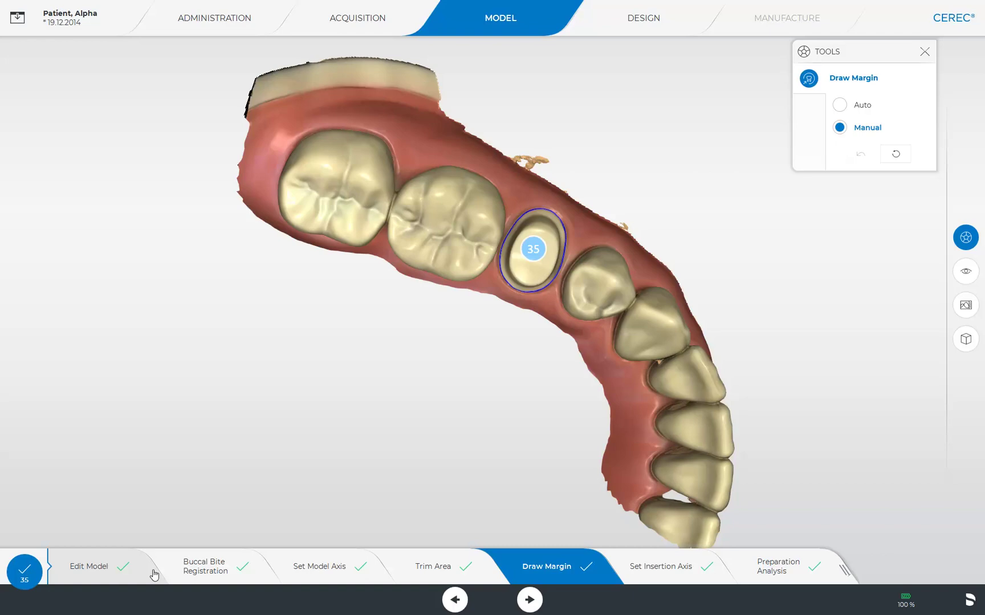
left_click(313, 565)
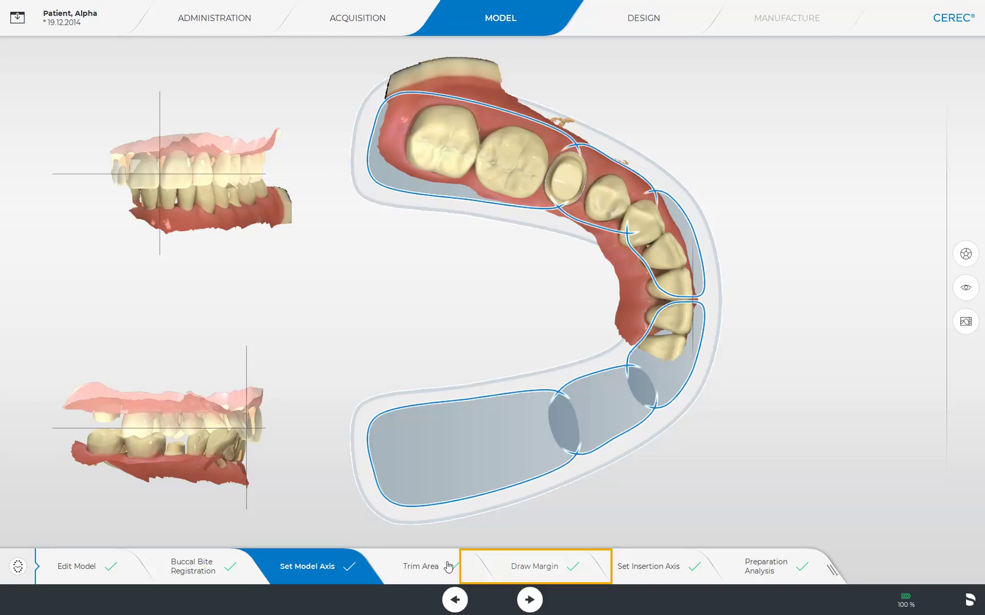
Step: Check tooth 35's margin in Draw Margin, then advance to Design
left_click(548, 566)
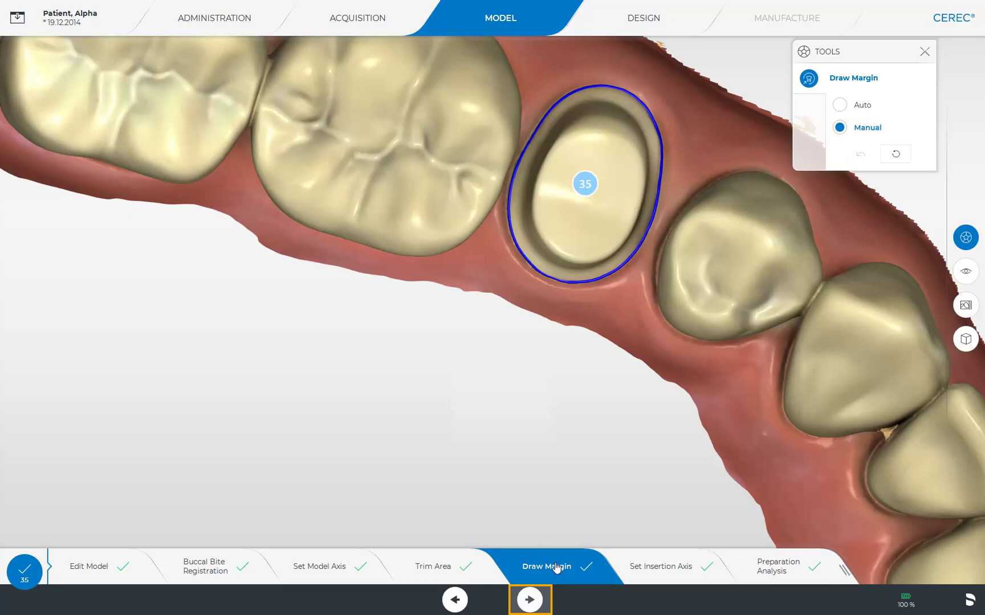
left_click(527, 601)
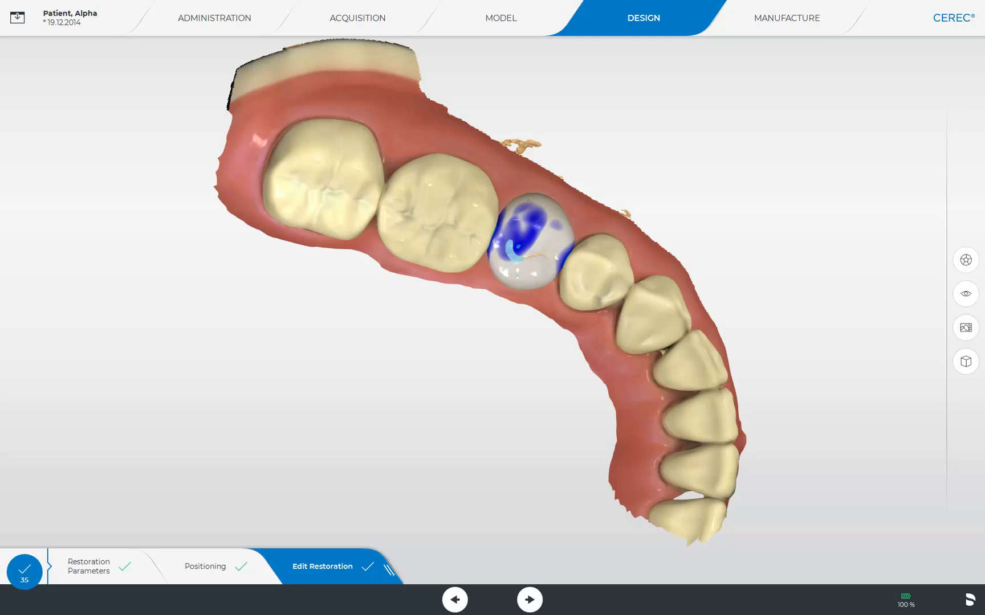
Step: View the tooth 35 crown from the side with the upper jaw displayed
middle_click_drag(656, 491, 572, 349)
right_click_drag(572, 349, 574, 362)
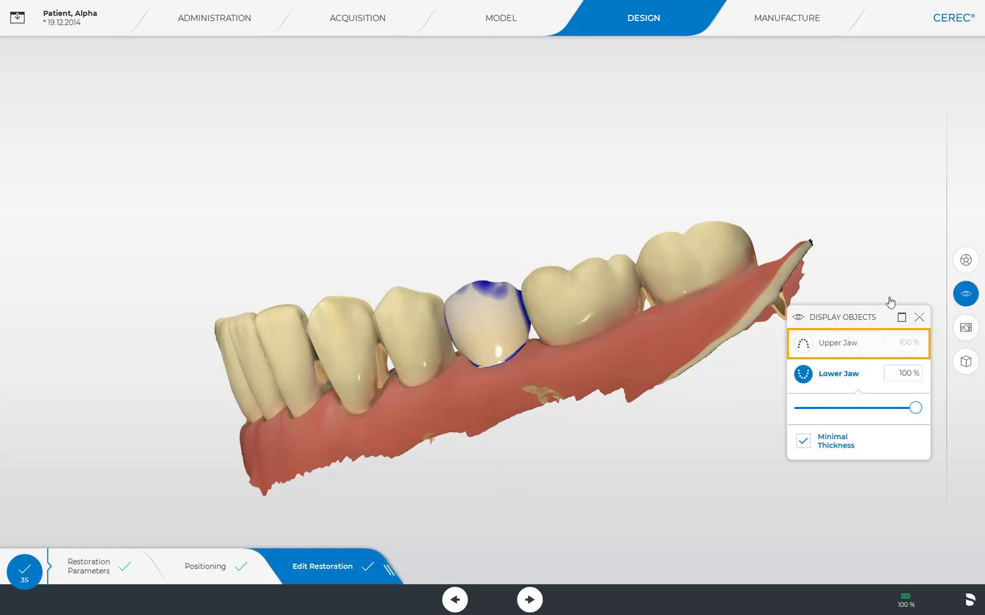
left_click(803, 343)
Step: Hide the upper jaw, set the lower jaw opacity to 20%, and bring up the design Tools
left_click_drag(393, 320, 327, 370)
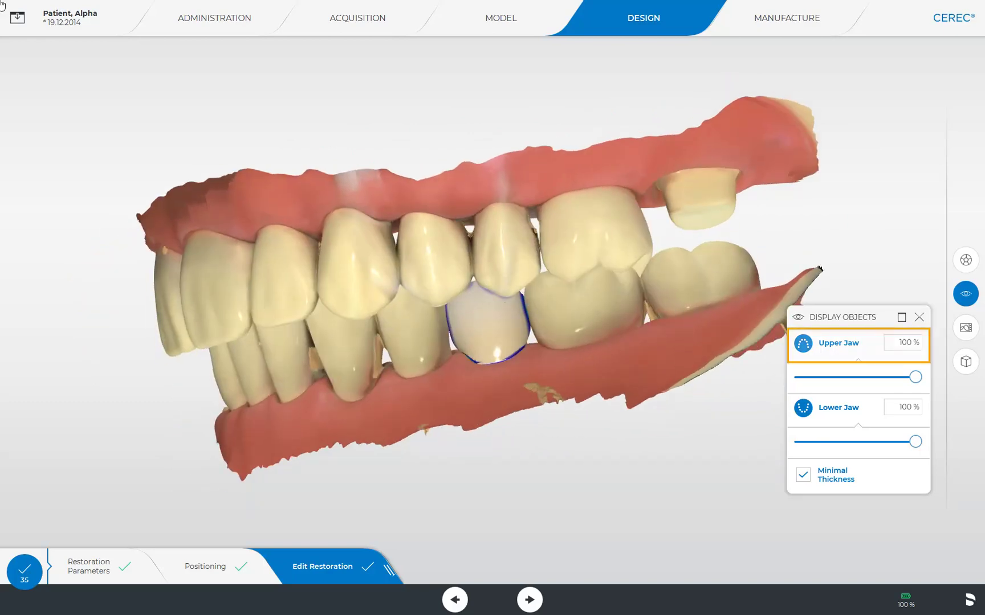
left_click(805, 344)
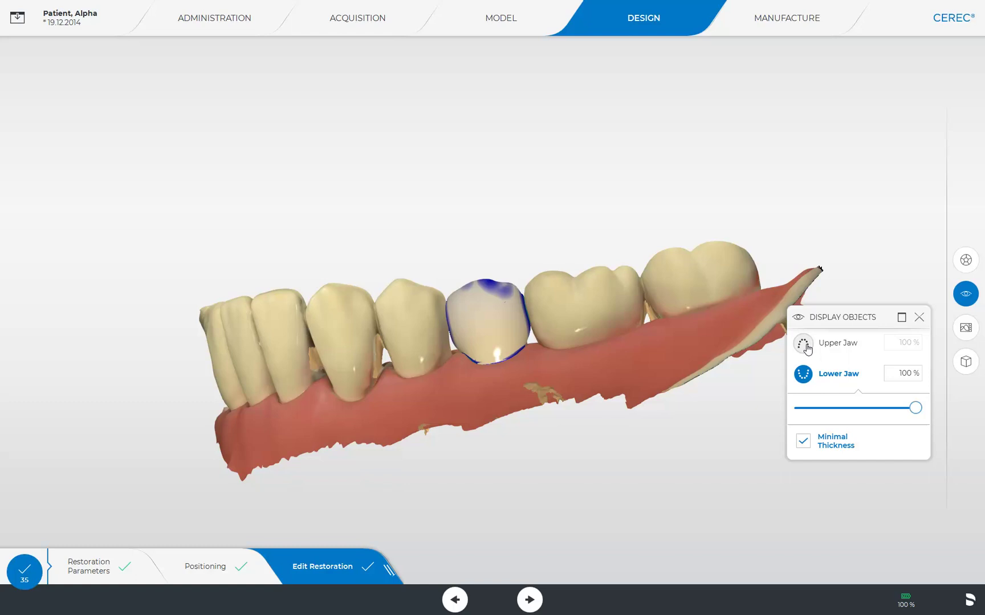
left_click_drag(915, 408, 778, 407)
middle_click_drag(777, 407, 448, 407)
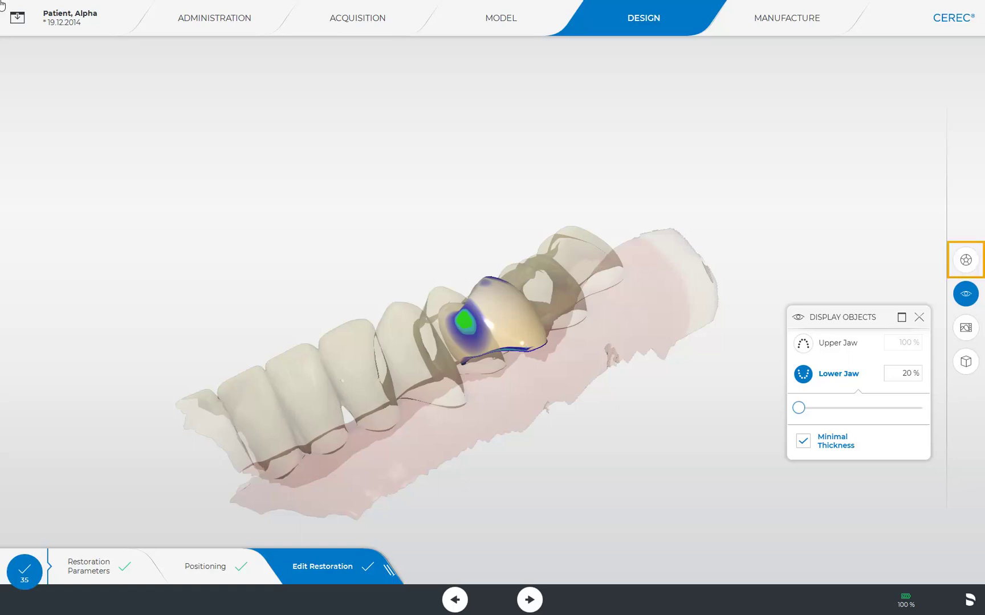
left_click(964, 261)
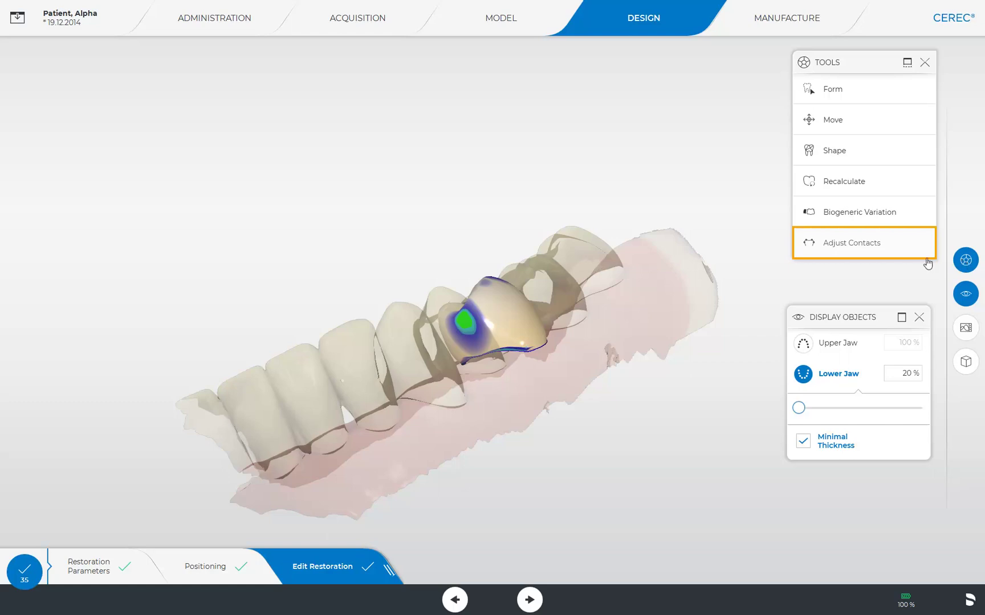
Step: Adjust the crown's mesial and distal contacts, then proceed to Manufacture
left_click(824, 246)
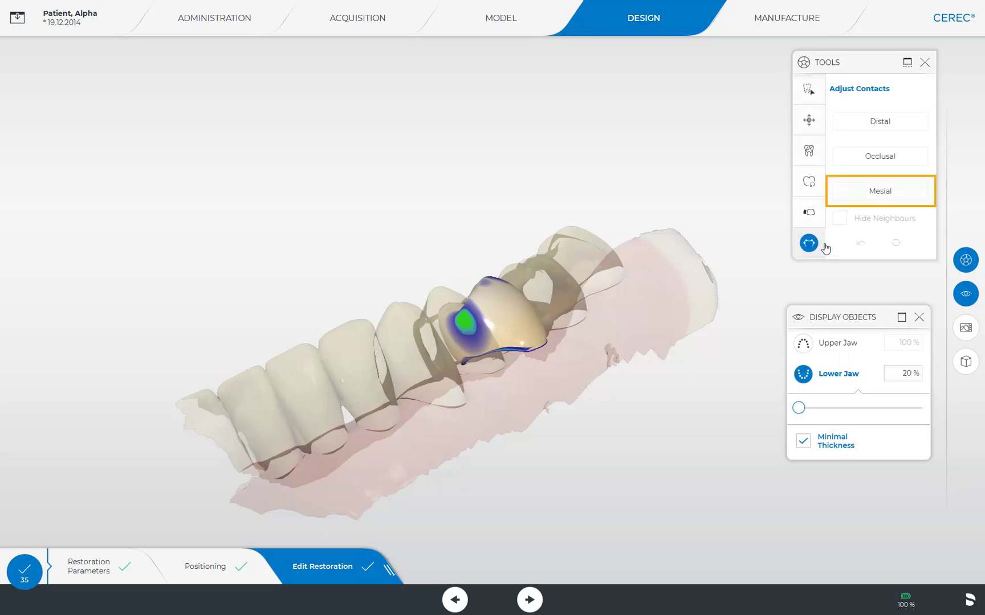
left_click(845, 196)
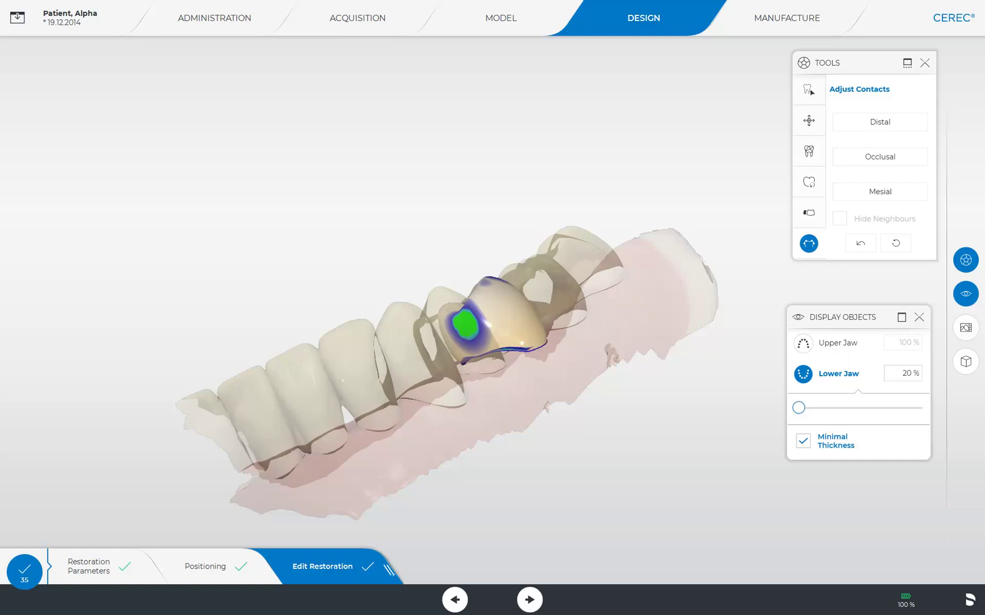
middle_click_drag(688, 293, 510, 356)
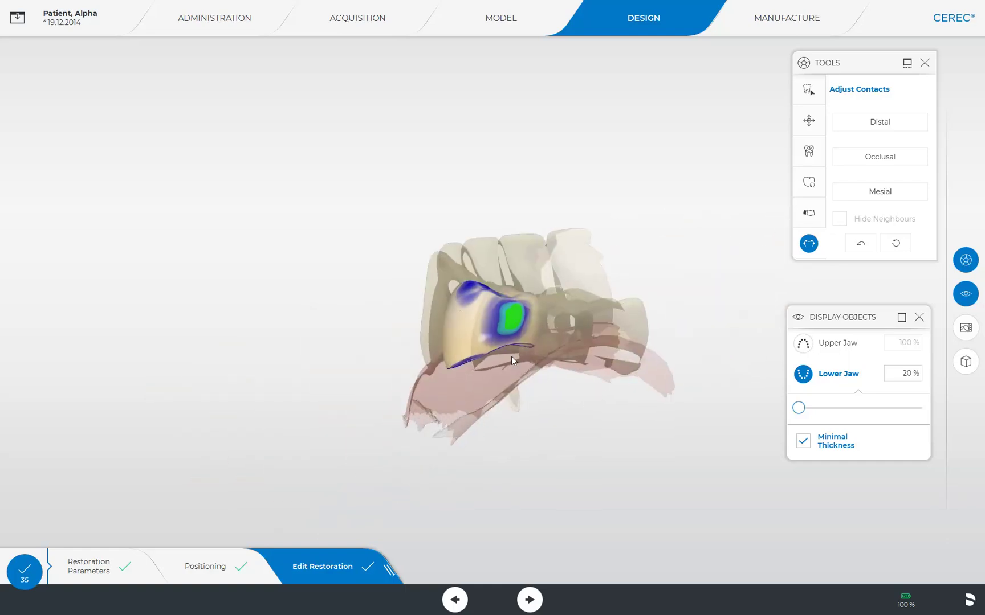
left_click(858, 128)
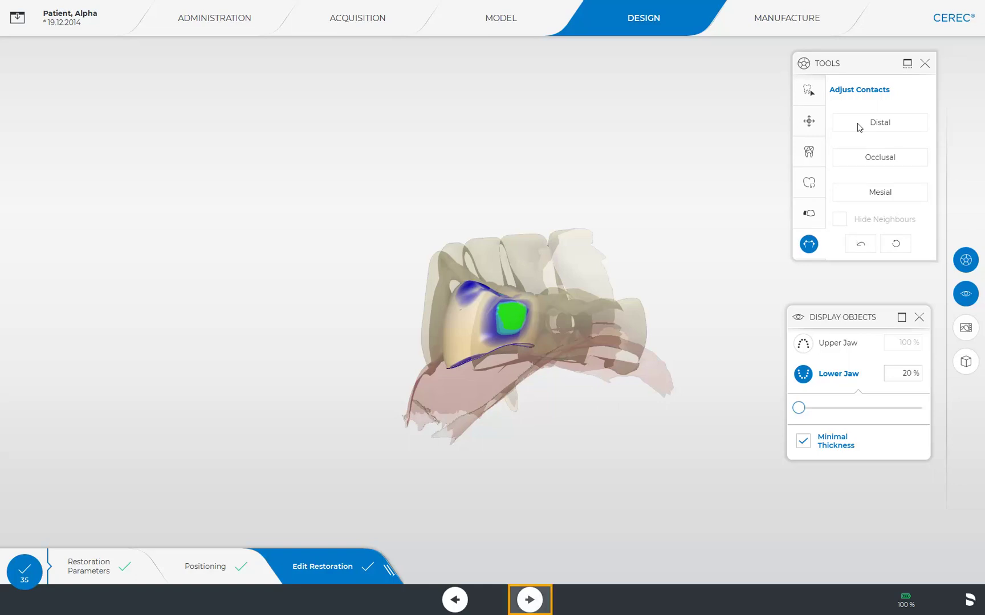
left_click(529, 599)
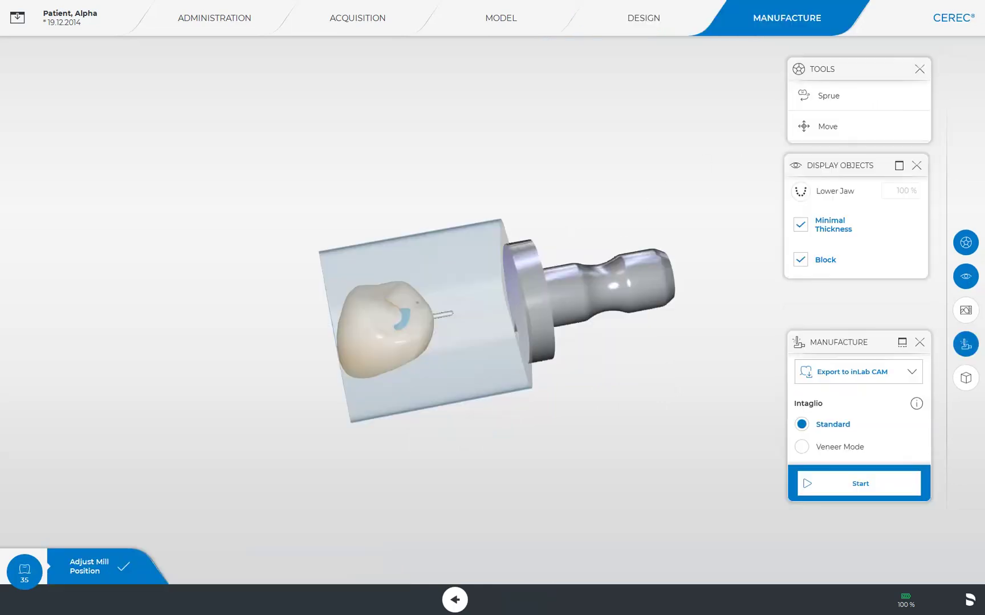